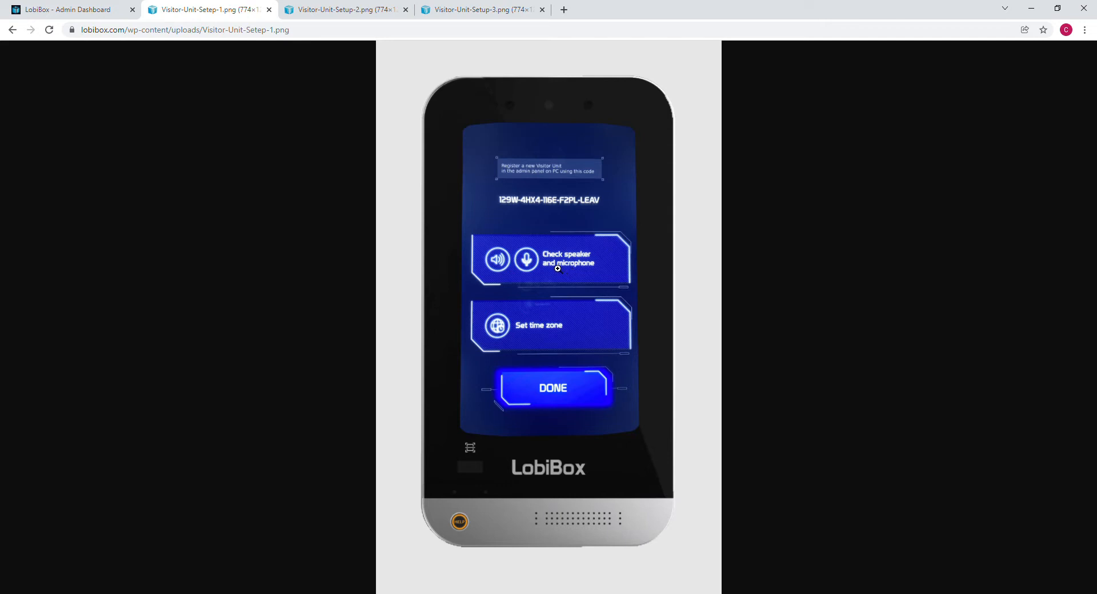
Show the Visitor-Unit-Setup-2.png image with the Sound Check and Microphone check screen.
left_click(356, 16)
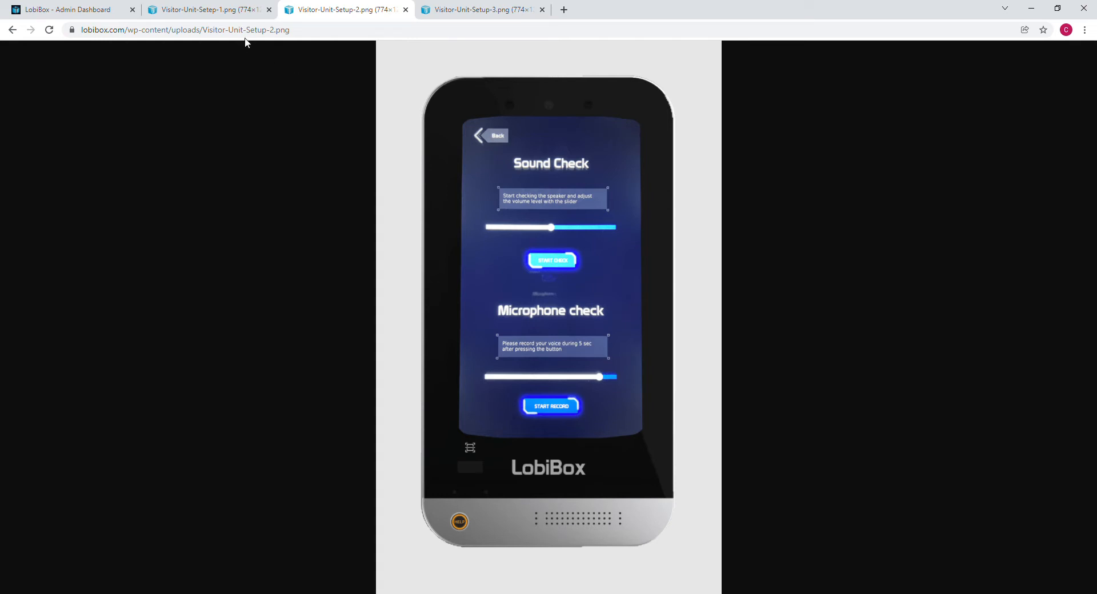
Review the Setep-1 and Setup-3 setup images, then return to the LobiBox Admin Dashboard.
left_click(231, 11)
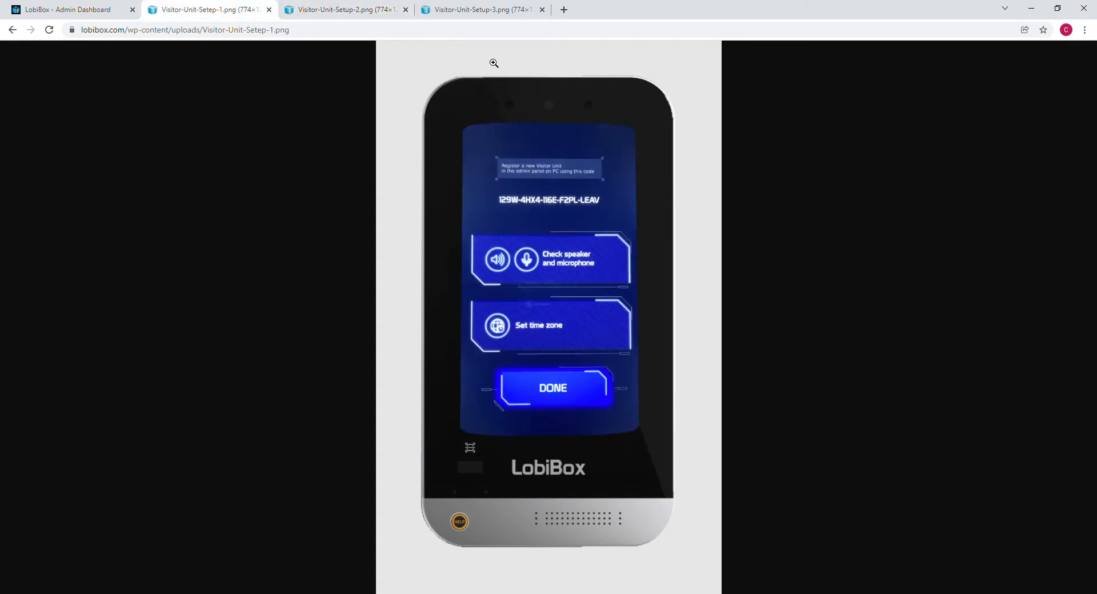
left_click(500, 11)
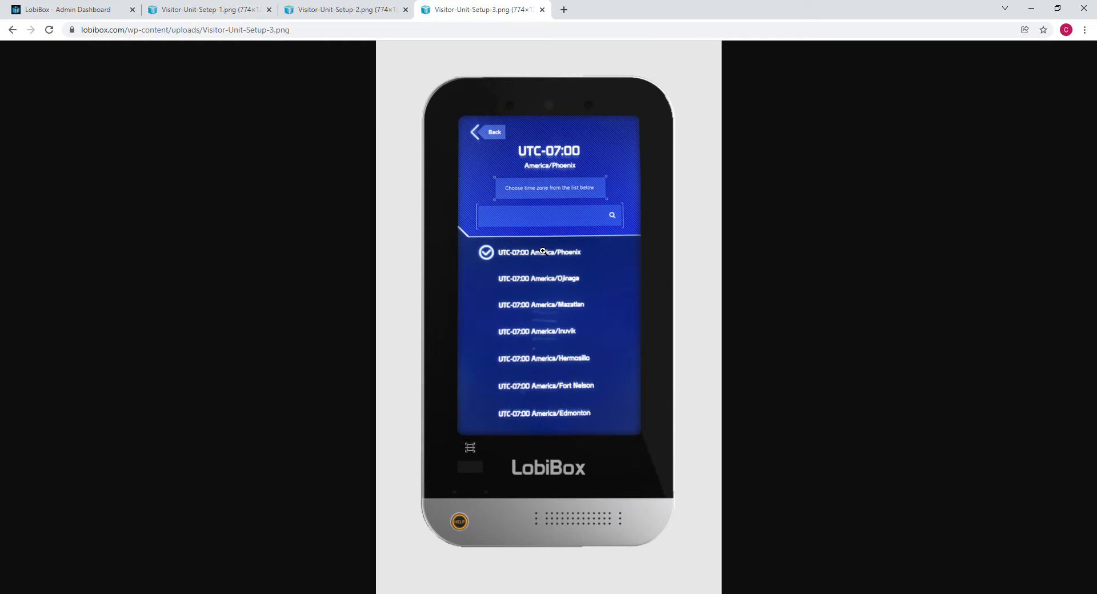
left_click(221, 11)
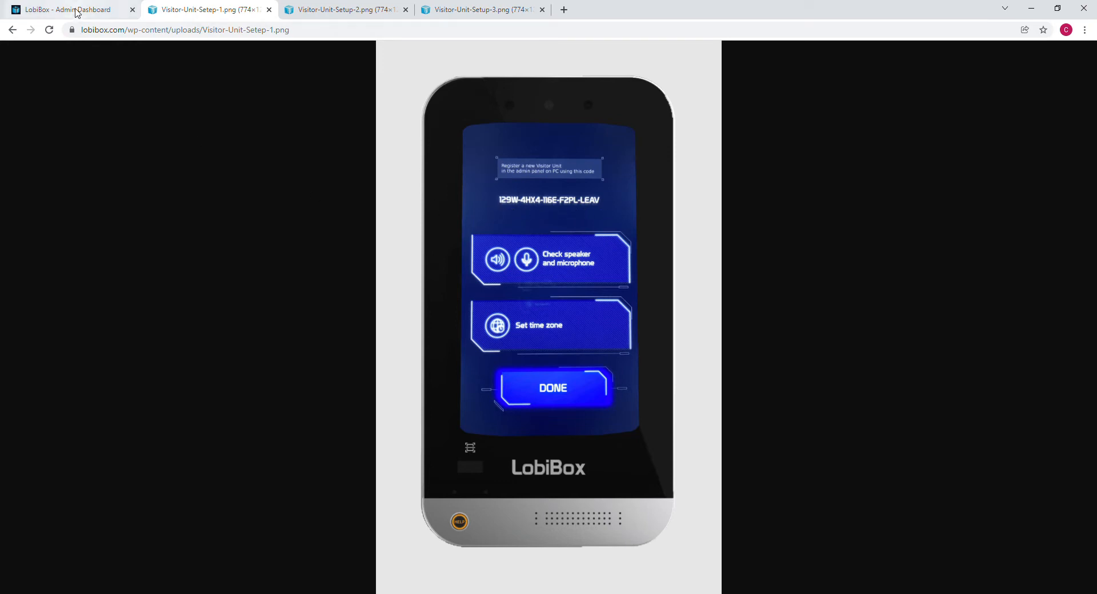
left_click(77, 9)
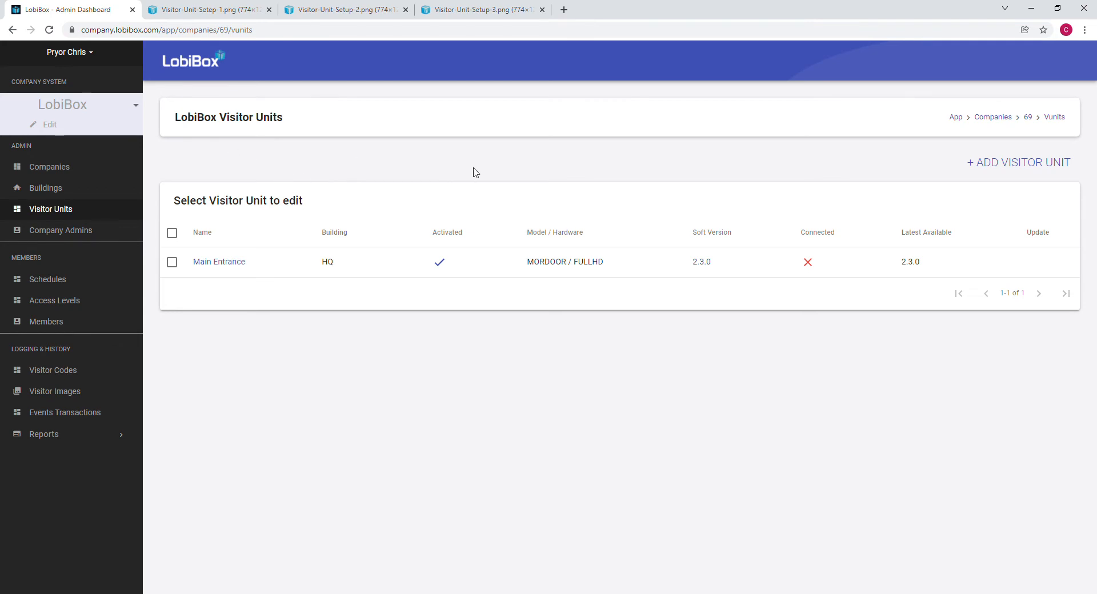
Start a new visitor unit and assign it to the HQ Parking Garage building.
left_click(1026, 165)
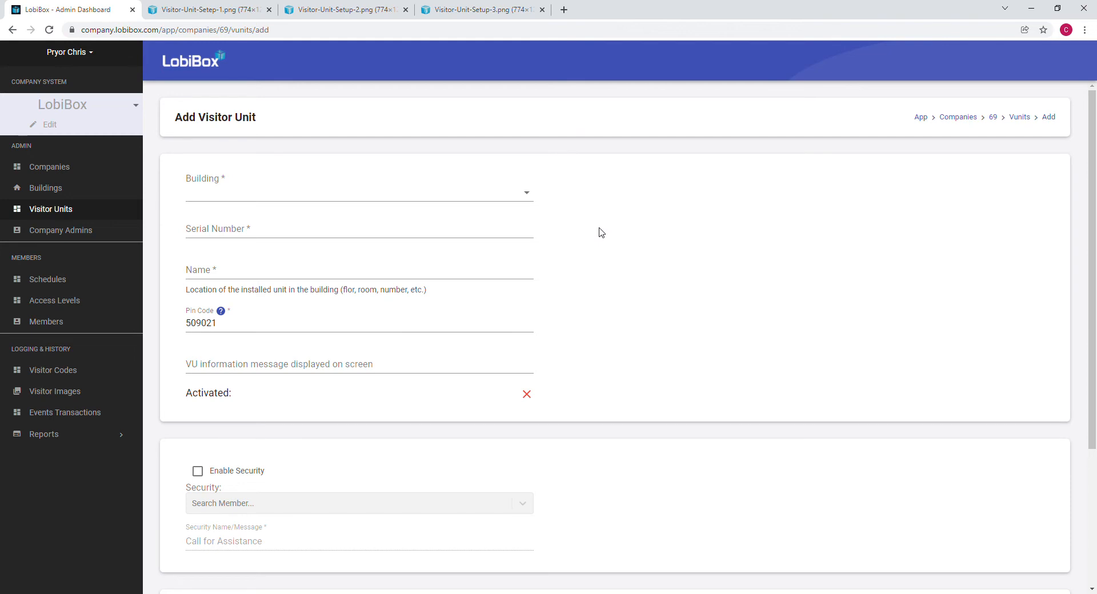
left_click(527, 199)
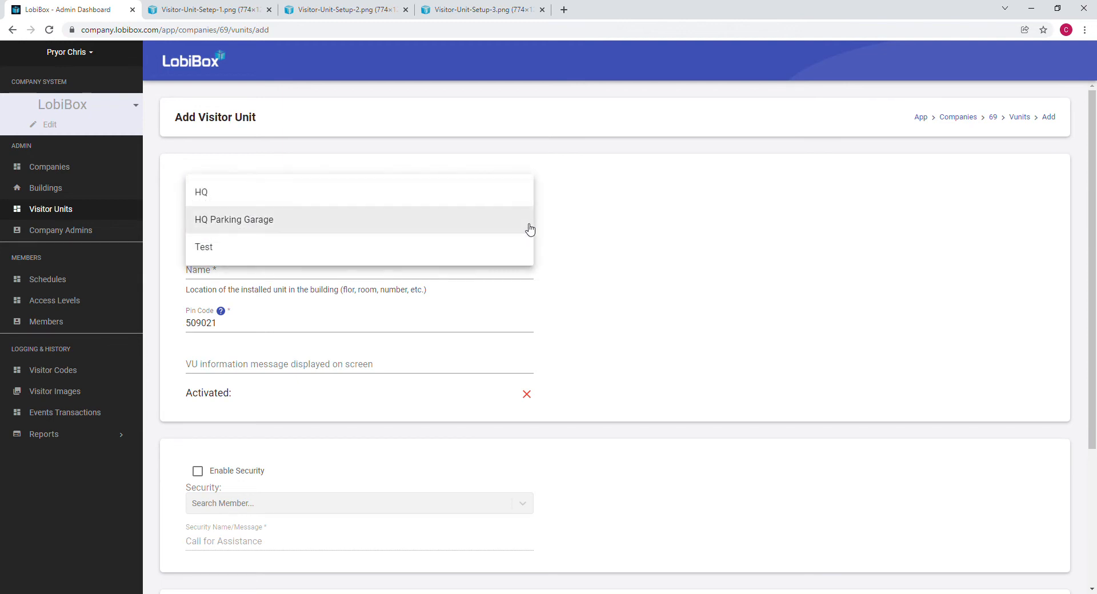
left_click(527, 220)
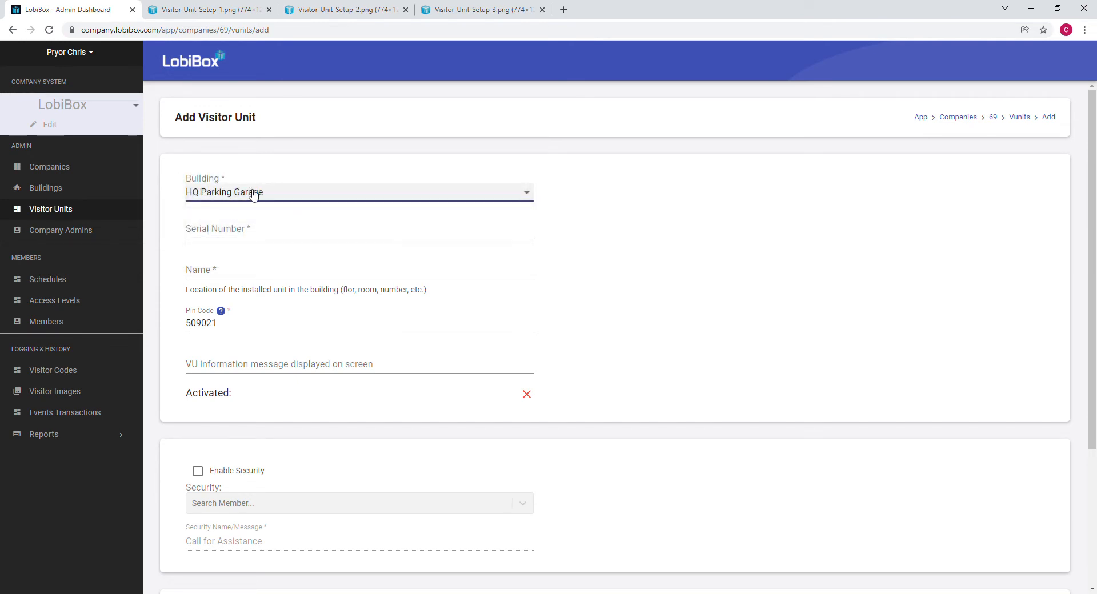
Paste the device's serial number and name the unit 'Parking Garage'.
left_click(243, 232)
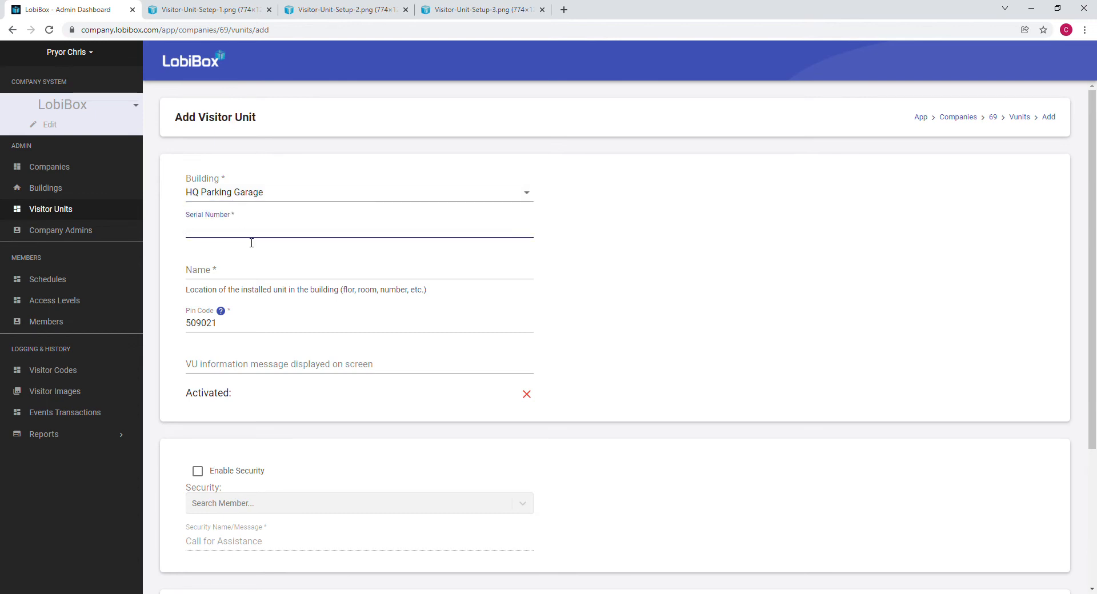
key("ctrl+v")
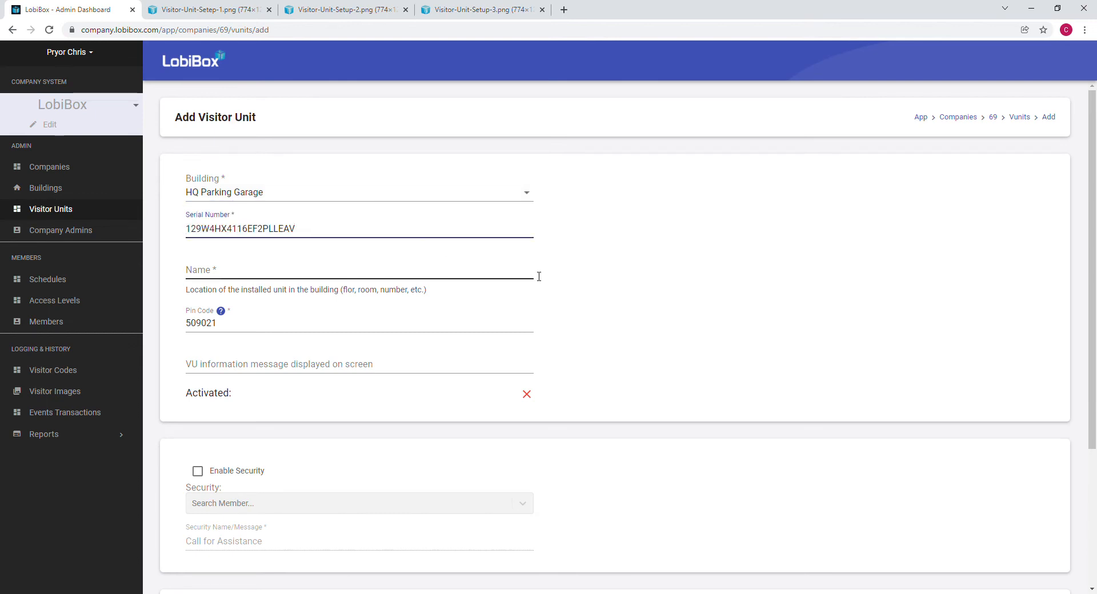
left_click(513, 275)
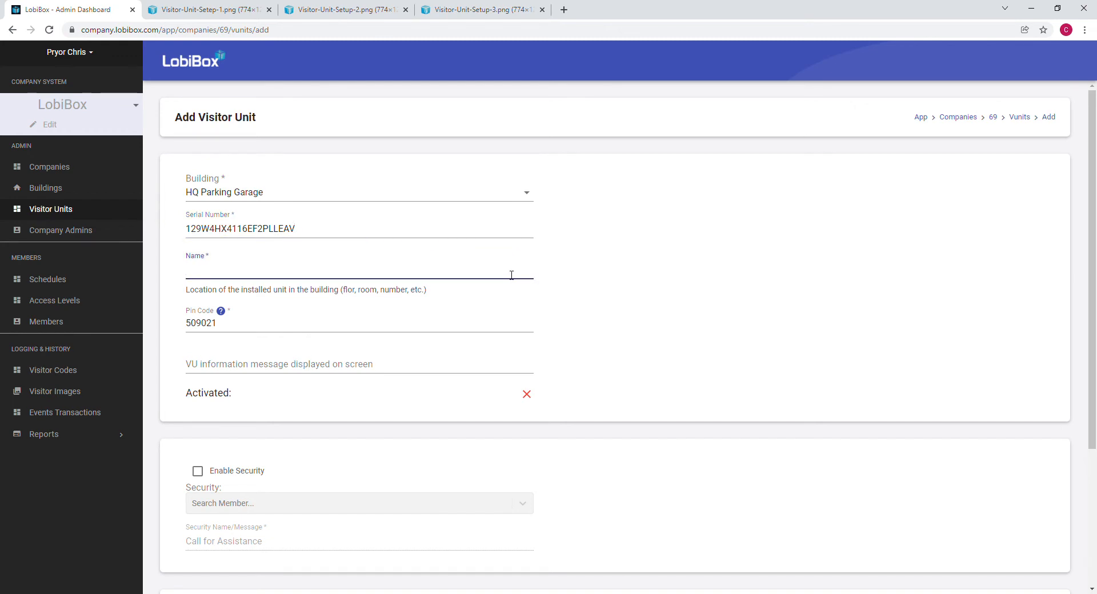
type("Parking Garage")
Replace the PIN code with a new one and set the message to 'Welcome to LobiBox'.
key("Tab")
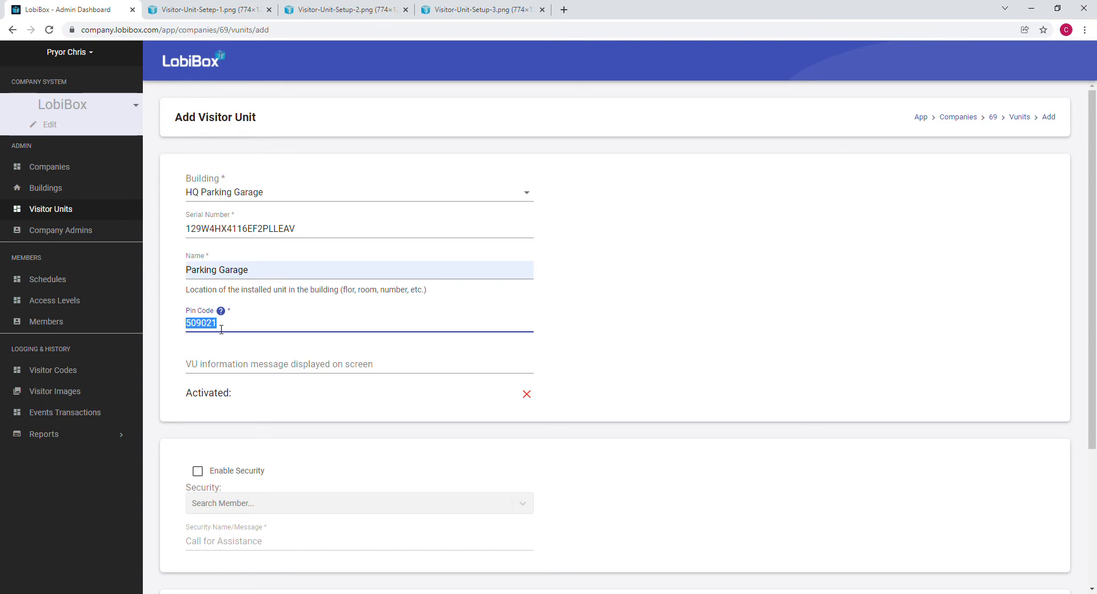
type("123456")
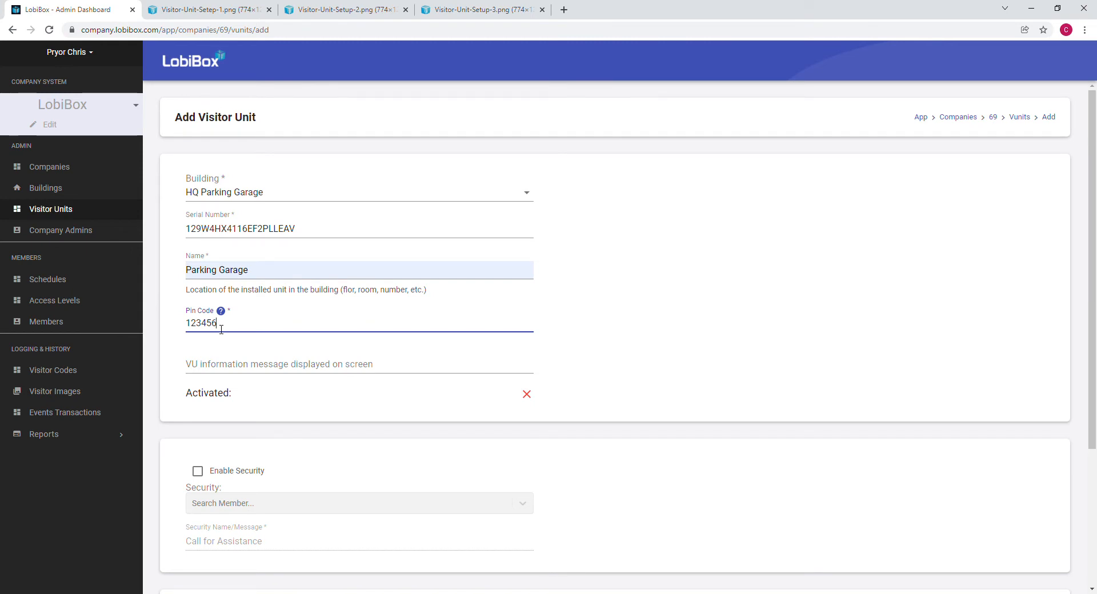
left_click(221, 368)
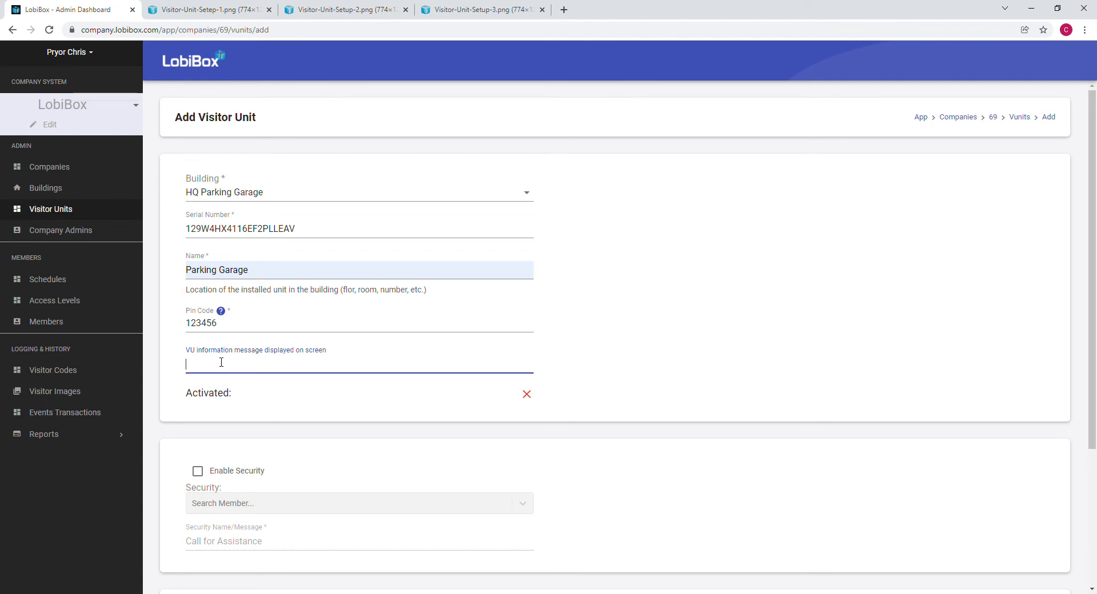
type("Welcome to Lo")
key("Down")
key("Tab")
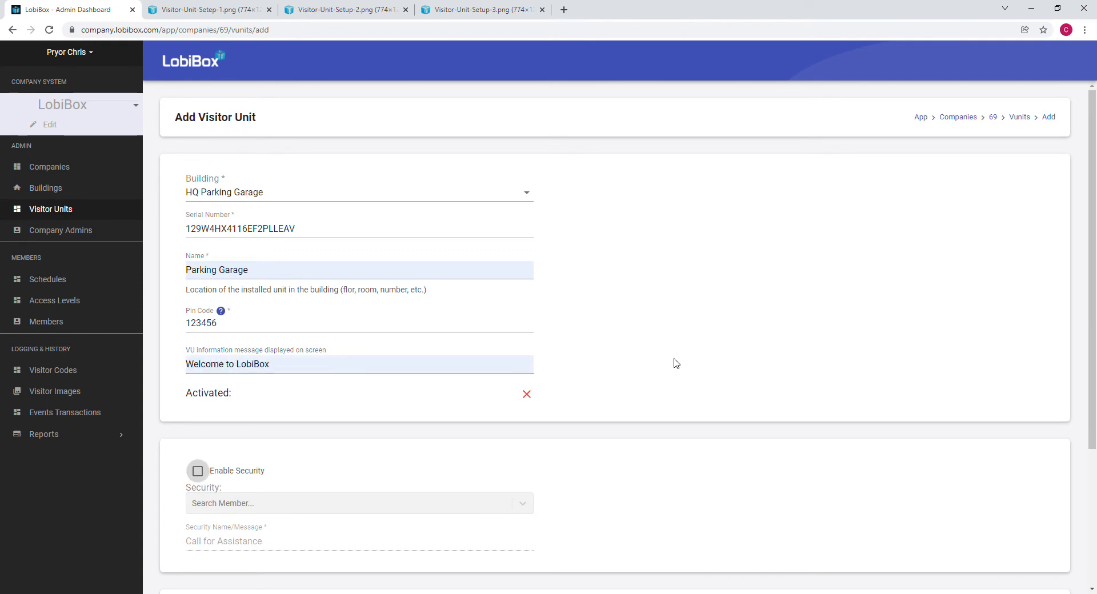
Enable security, choose a member as security contact, and use the message 'Call for Assistance'.
scroll(703, 332, "down", 3)
scroll(701, 342, "down", 1)
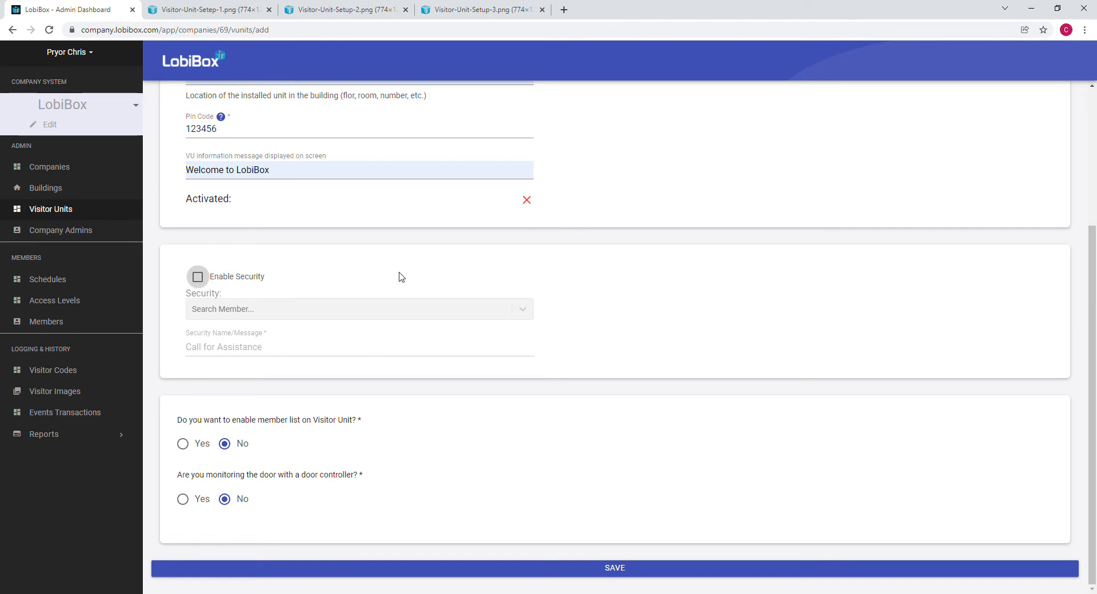
left_click(197, 277)
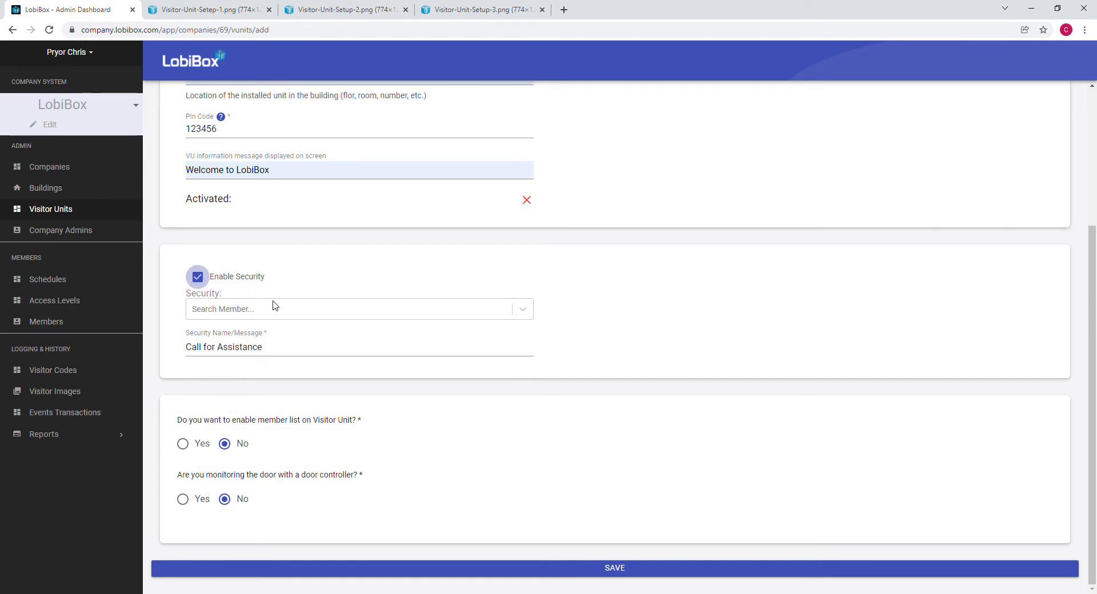
left_click(522, 310)
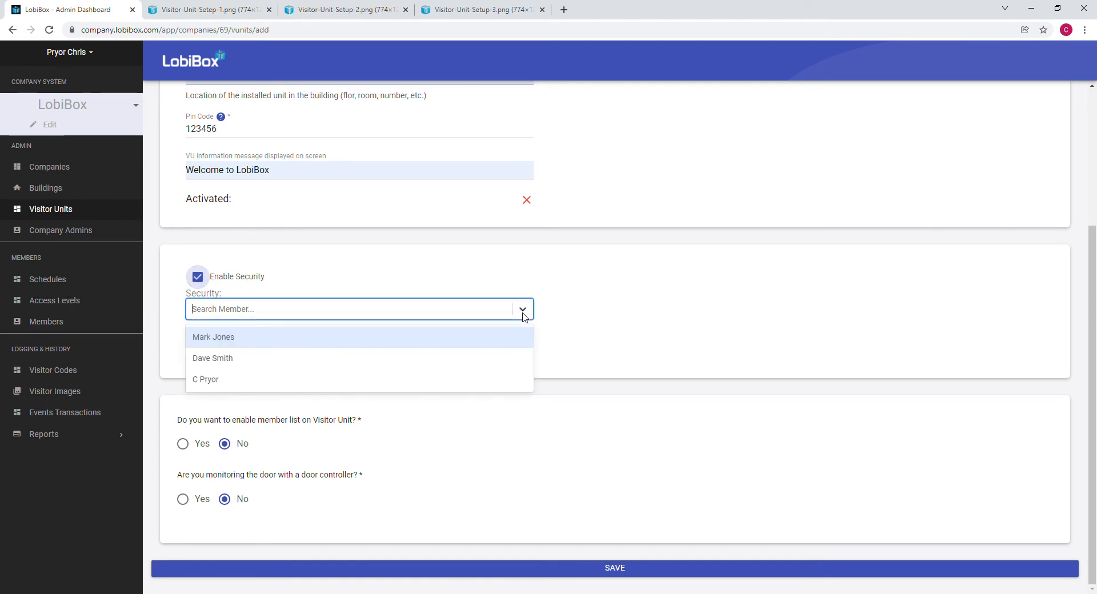
left_click(498, 383)
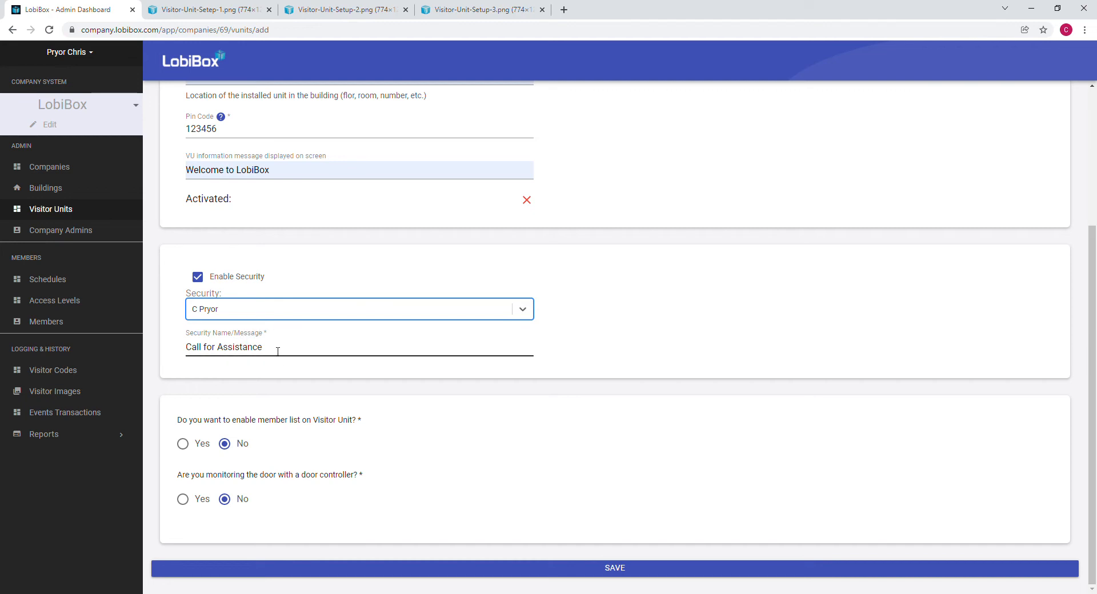
left_click_drag(275, 352, 178, 355)
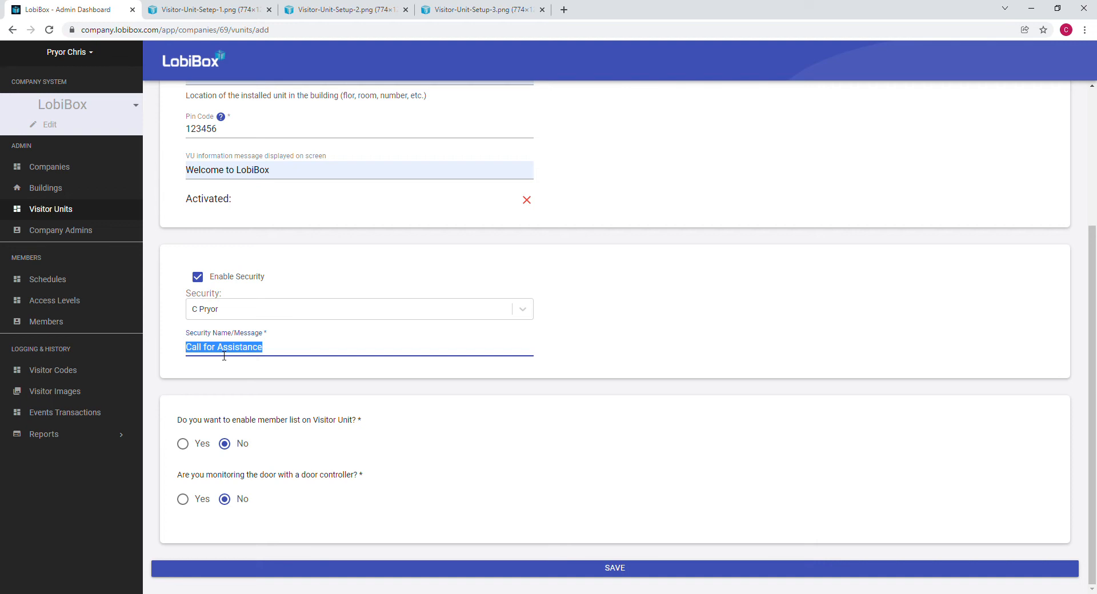
left_click(207, 393)
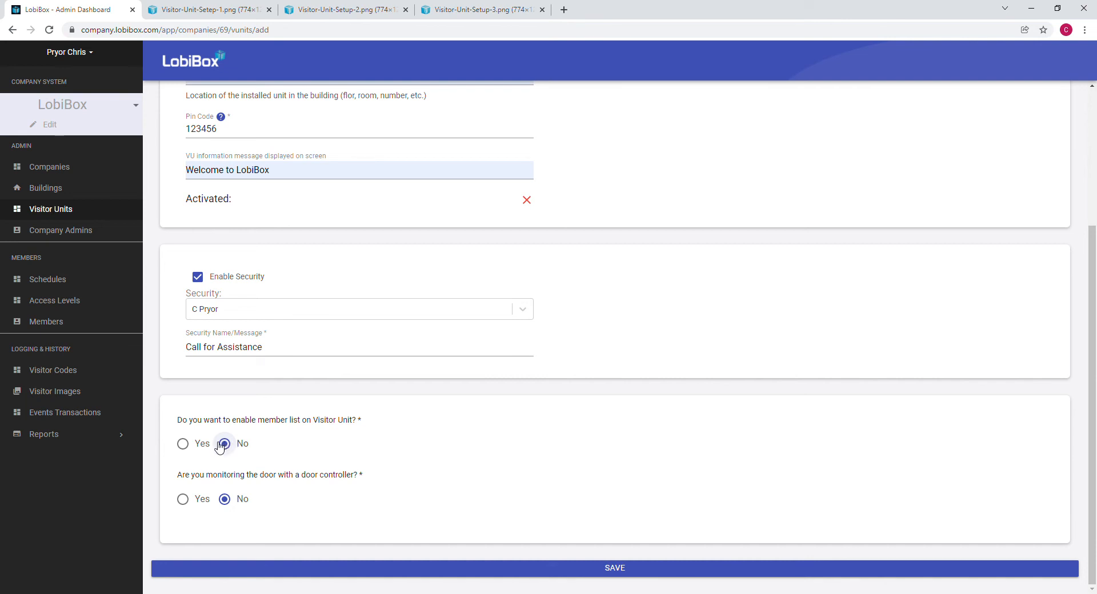
Set member list and door controller monitoring to Yes, with Door Lock Immediately.
left_click(183, 444)
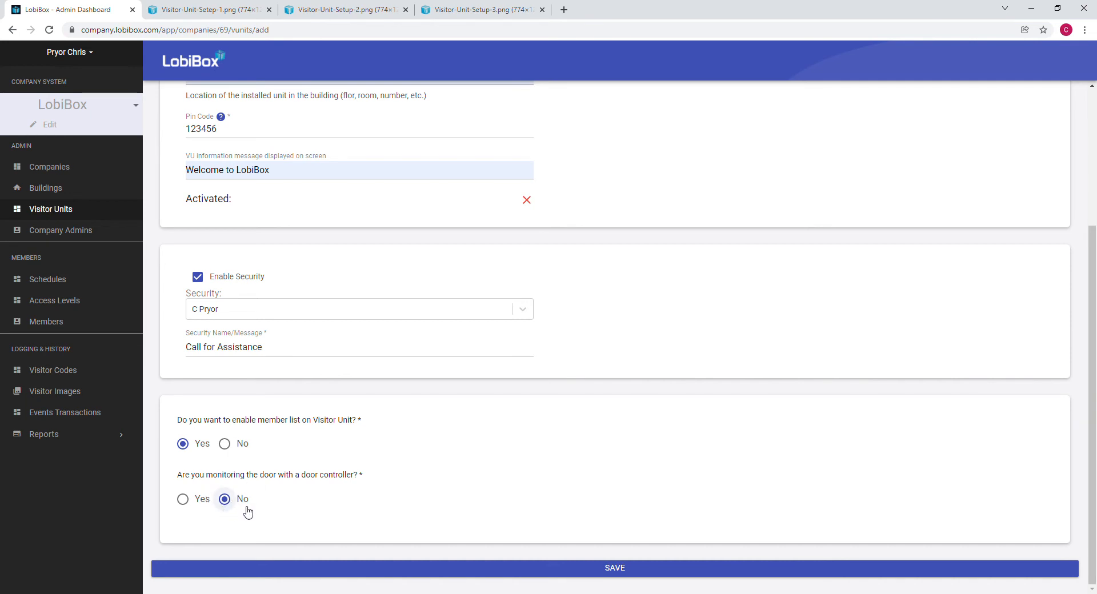
left_click(183, 499)
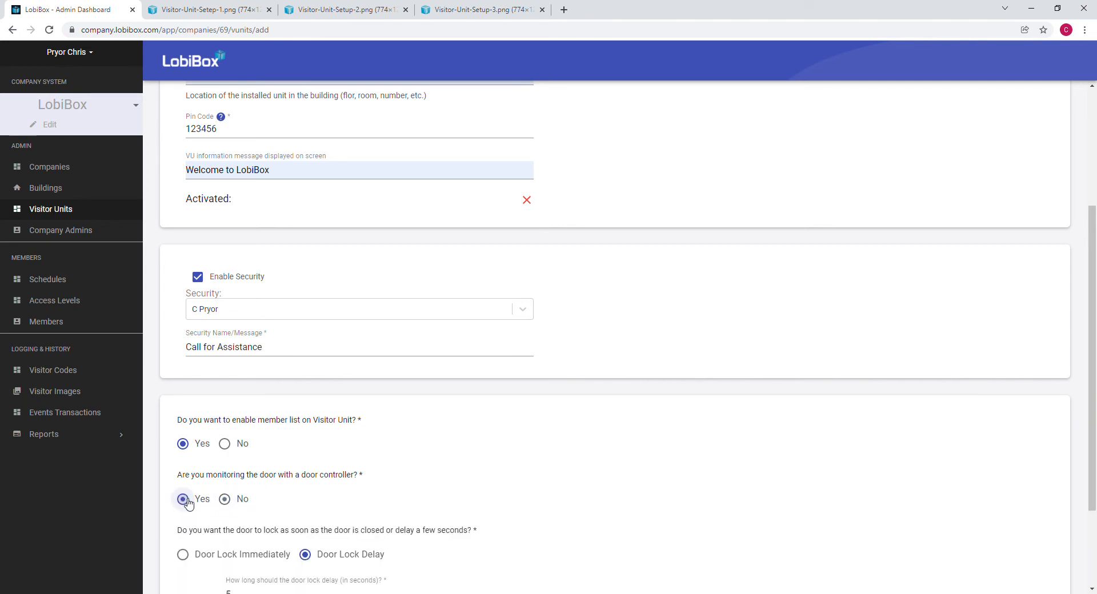
scroll(586, 399, "down", 3)
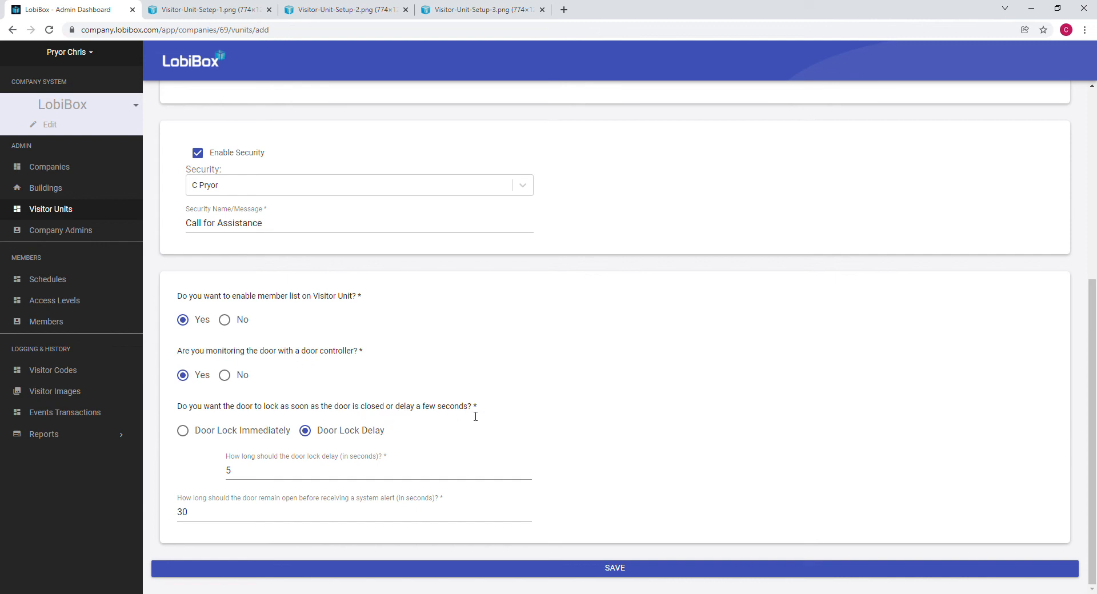
left_click(182, 432)
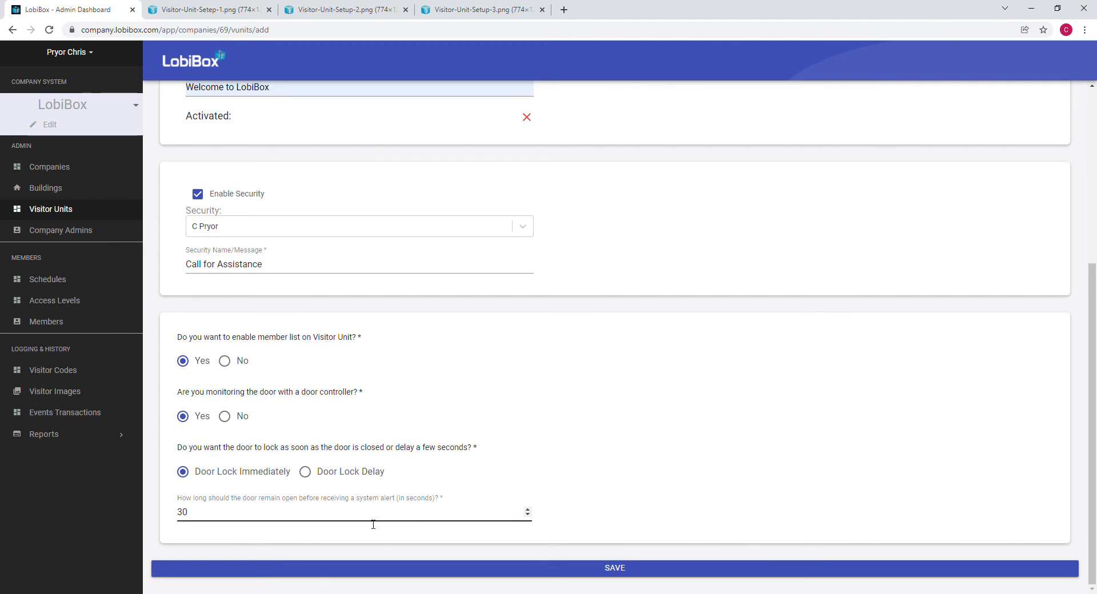
Change the open-door alert to 15 seconds and use Door Lock Delay of 8 seconds.
left_click_drag(207, 517, 168, 516)
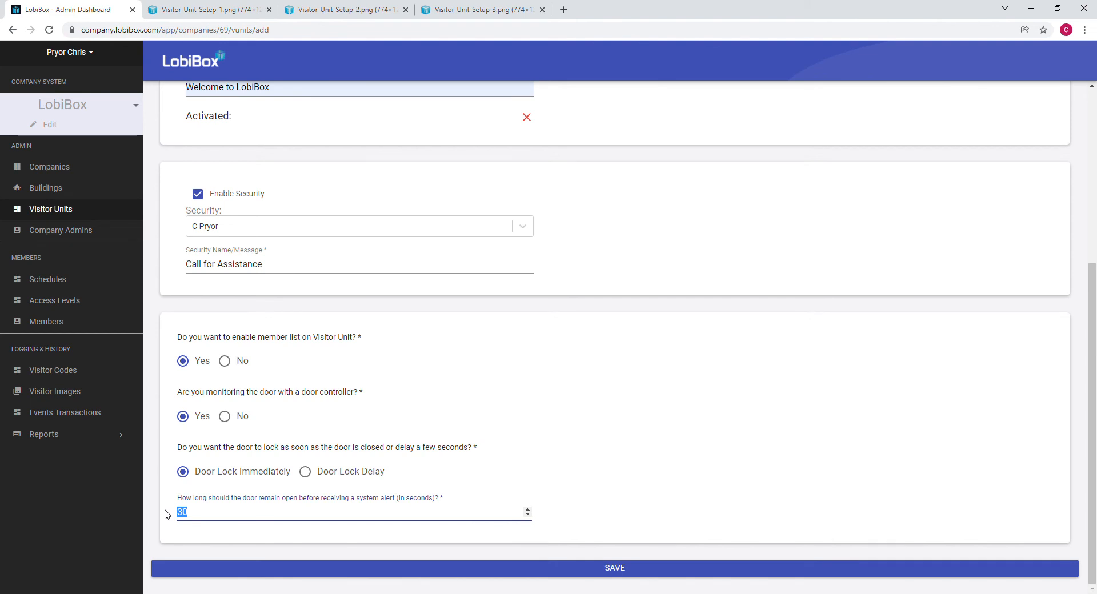
type("15")
left_click(305, 472)
scroll(520, 411, "down", 1)
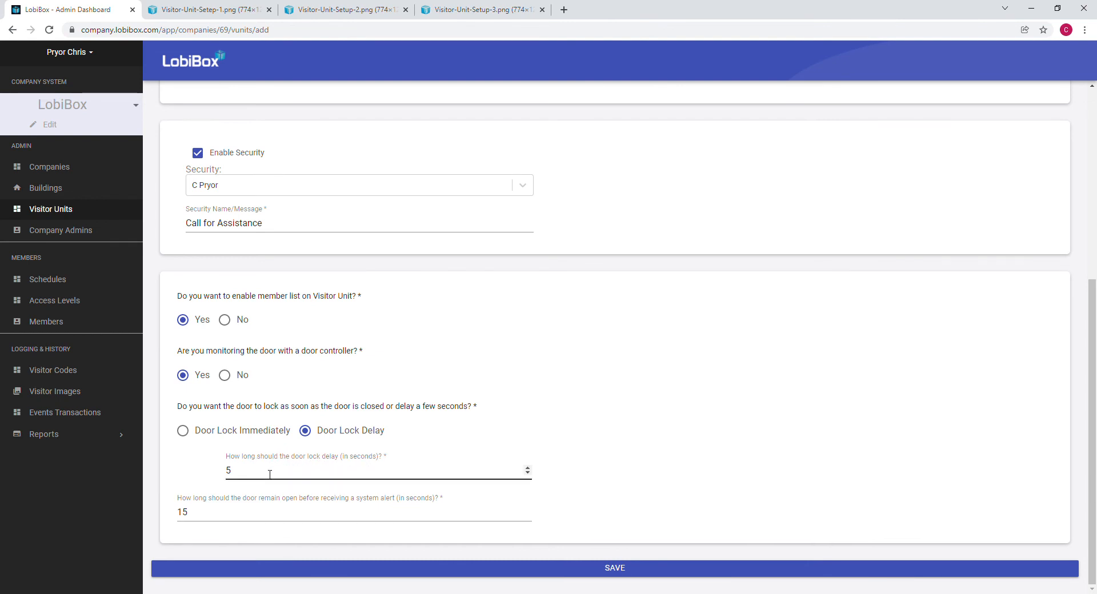
double_click(244, 478)
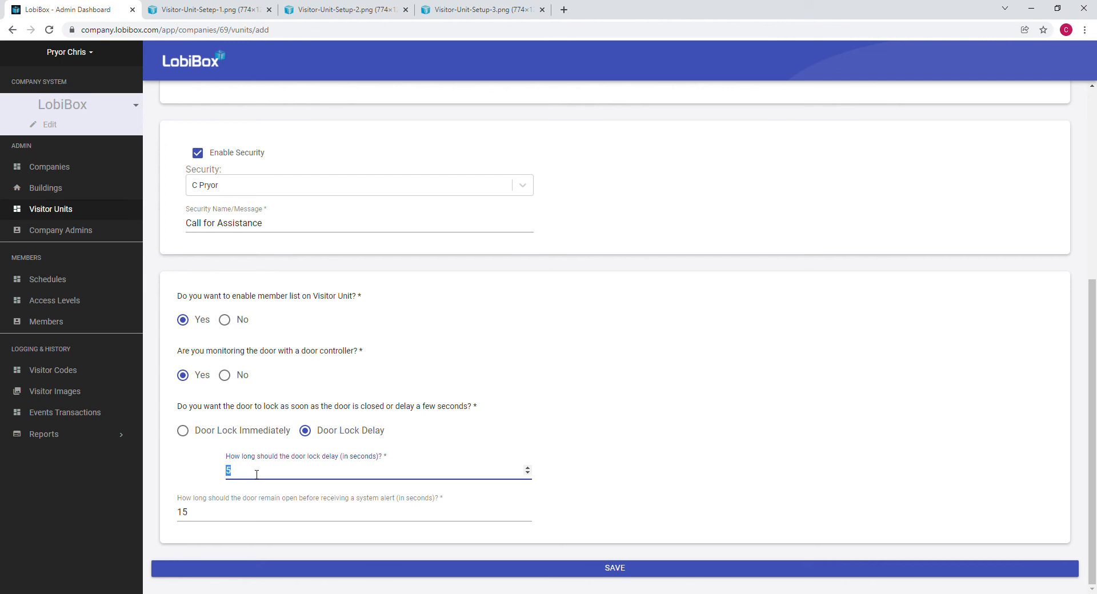
type("8")
scroll(644, 455, "up", 5)
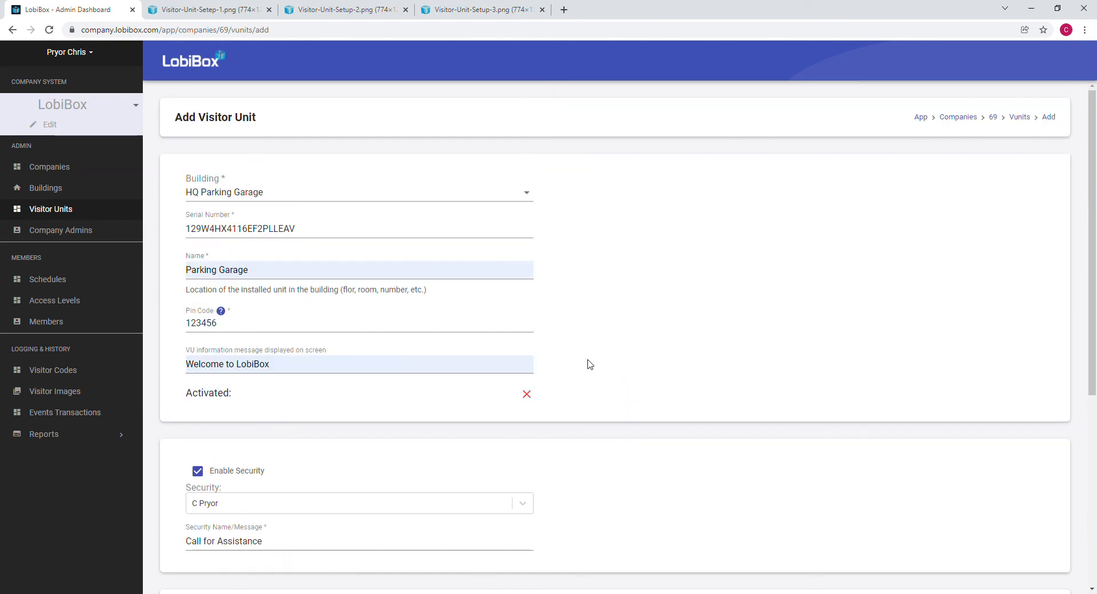
Save the new Parking Garage visitor unit from the bottom of the form.
scroll(588, 400, "down", 5)
left_click(626, 569)
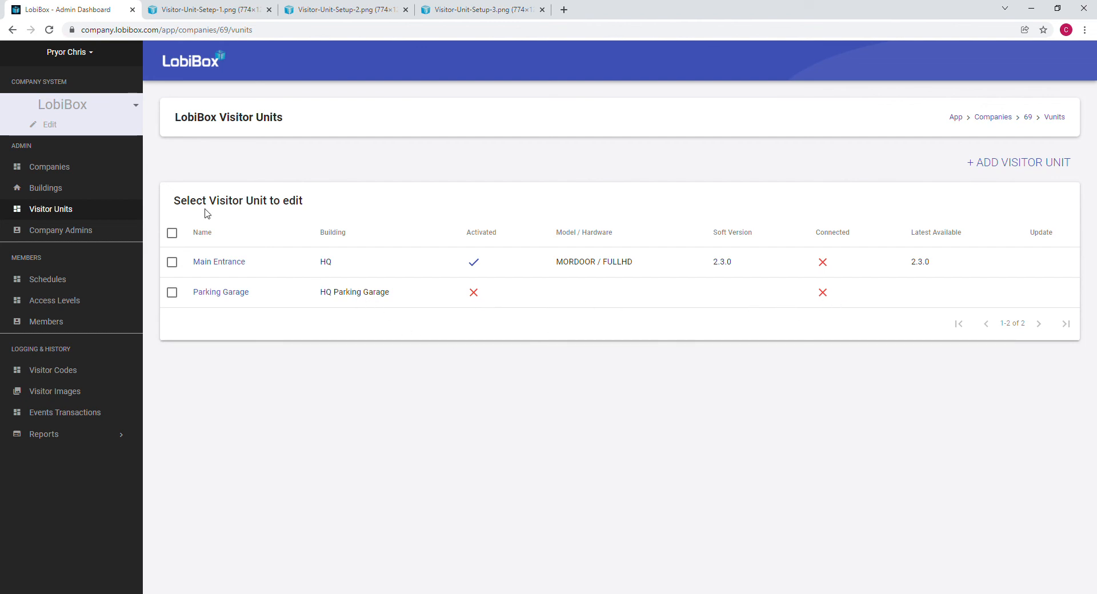
left_click(198, 12)
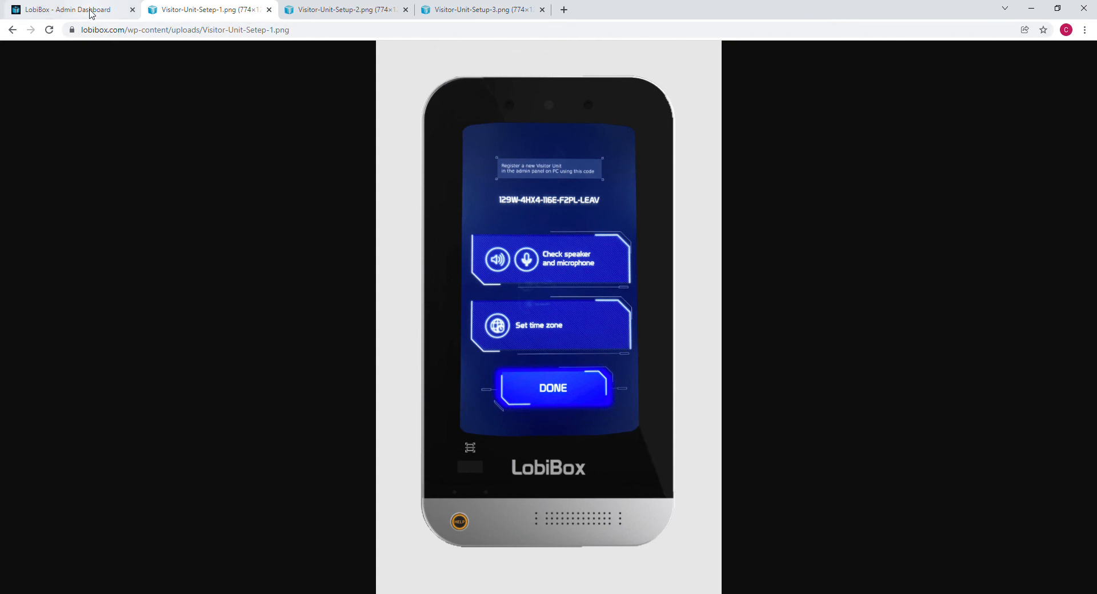
left_click(91, 13)
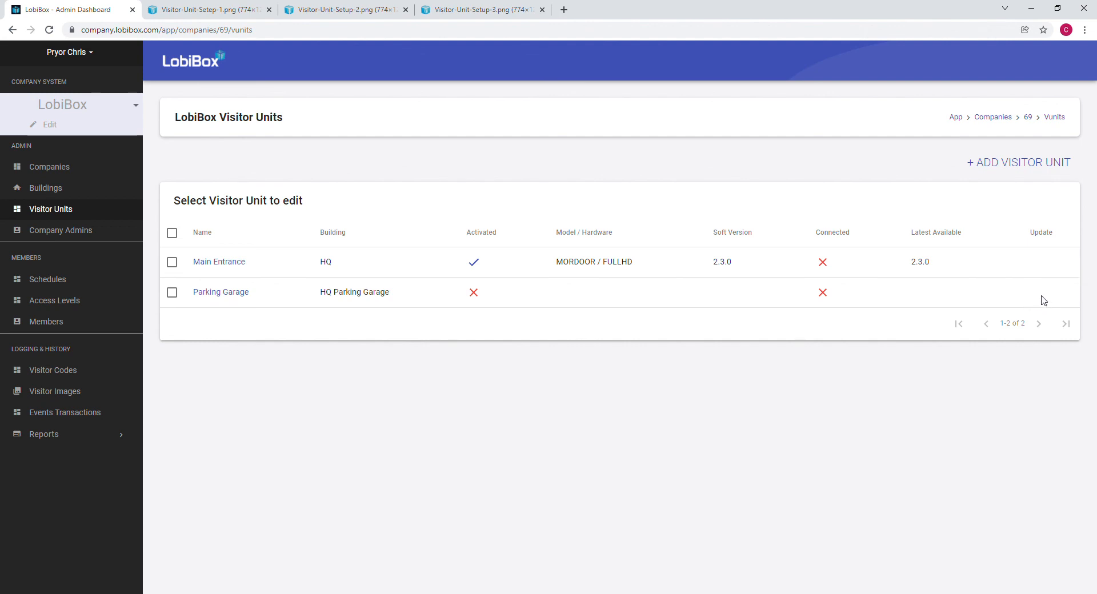
Refresh the Visitor Units list and send Parking Garage the update from 2.0.0 to 2.3.0.
left_click(44, 210)
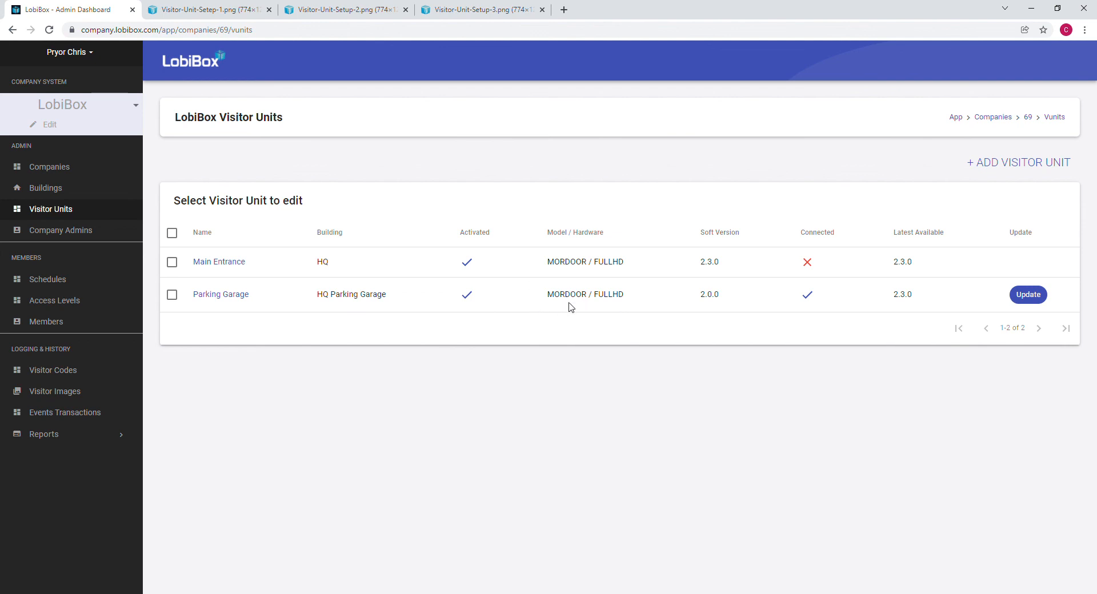
left_click_drag(727, 297, 692, 300)
left_click_drag(894, 294, 916, 297)
left_click(1028, 295)
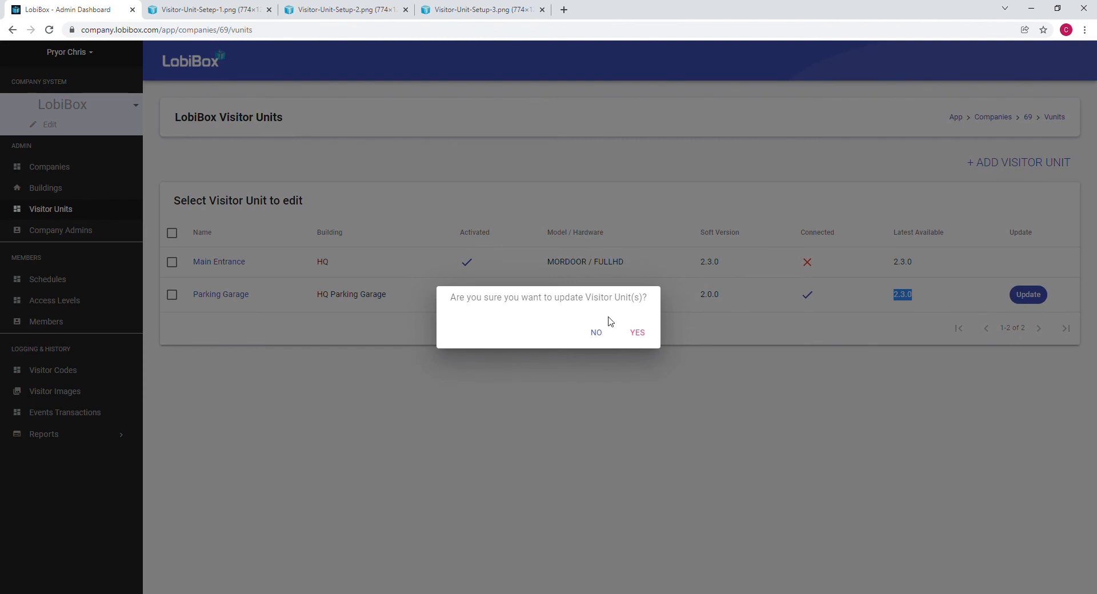
left_click(641, 338)
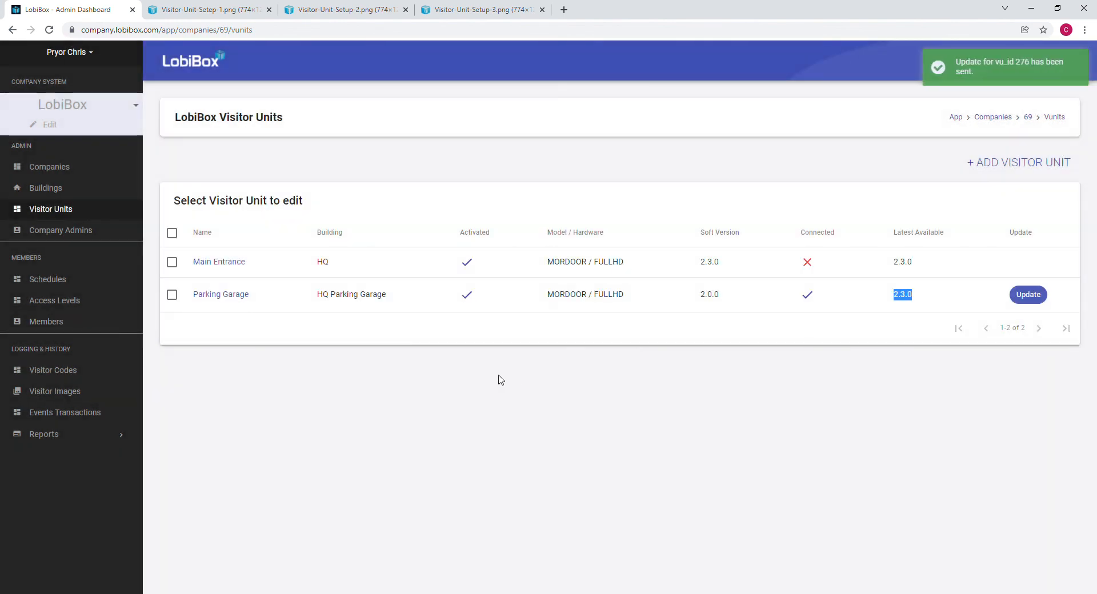